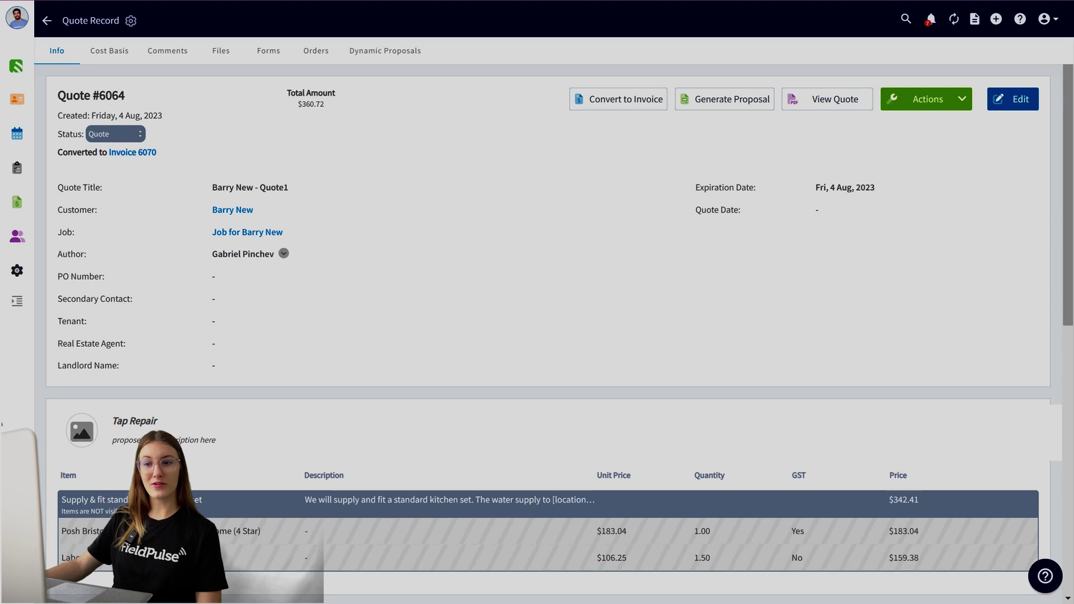
Check the contracts attached to the Knox Plumbing Quote #6064 under its Contract tab.
{"action": "scroll", "coordinate": [554, 330], "scroll_direction": "down", "scroll_amount": 6}
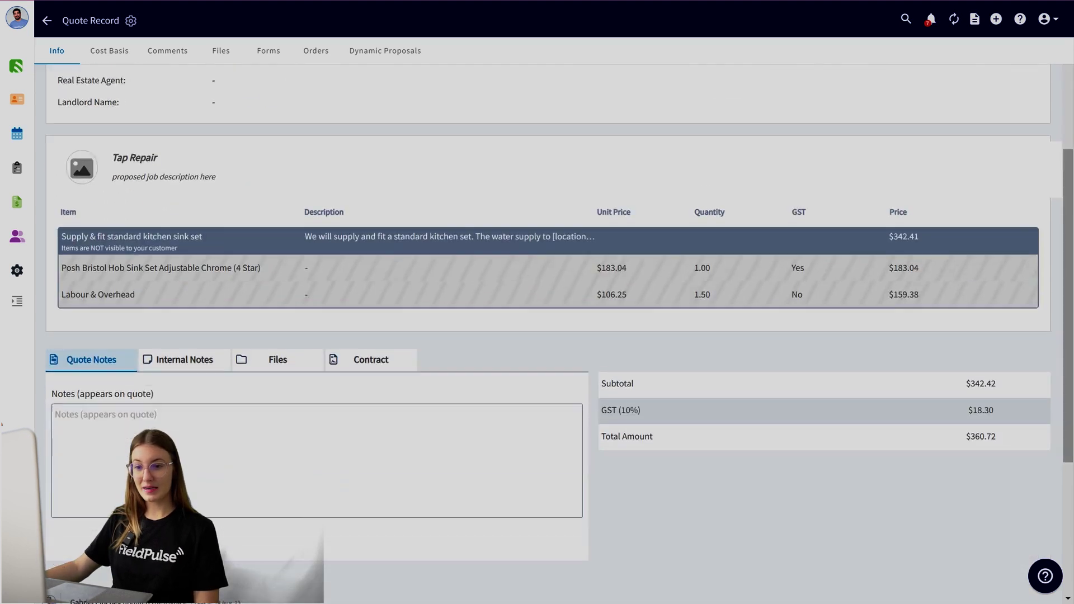
{"action": "left_click", "coordinate": [371, 266]}
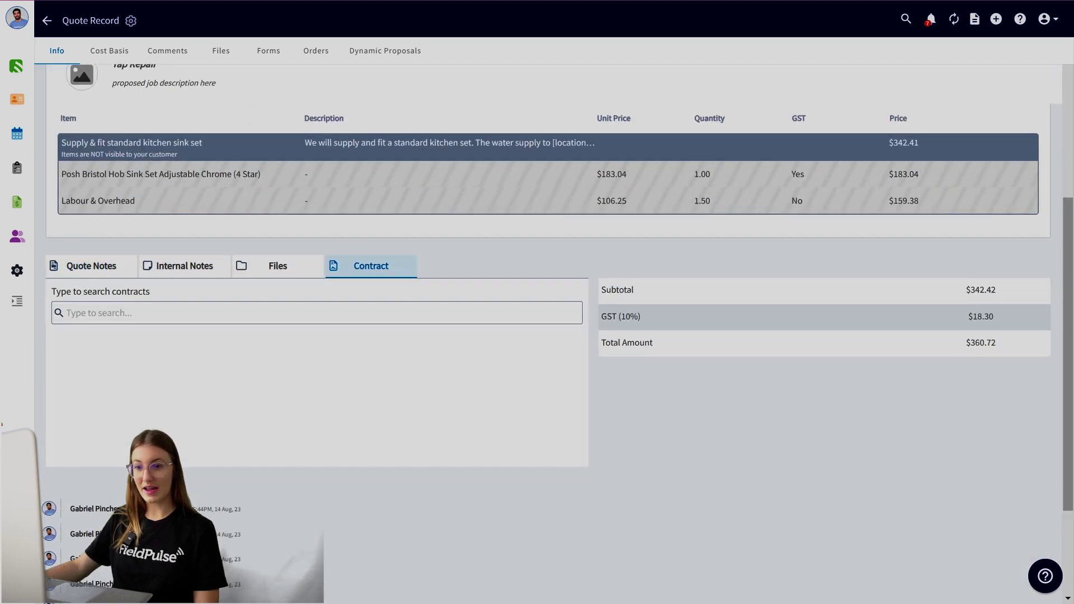
{"action": "scroll", "coordinate": [554, 330], "scroll_direction": "up", "scroll_amount": 6}
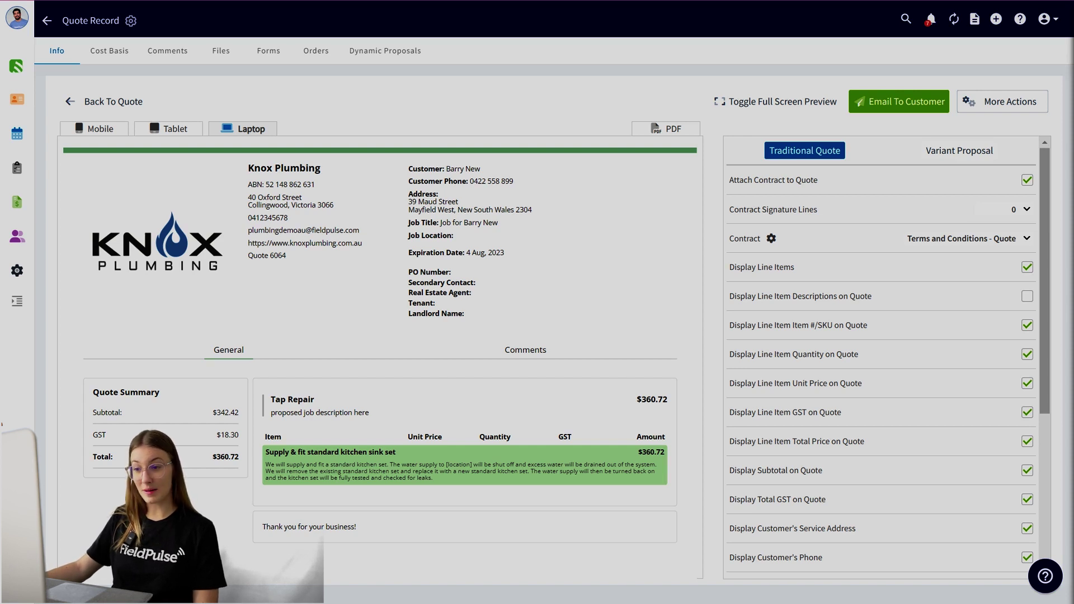
Start emailing Quote #6064 to the customer with Include Signature Request switched on.
{"action": "left_click", "coordinate": [898, 101]}
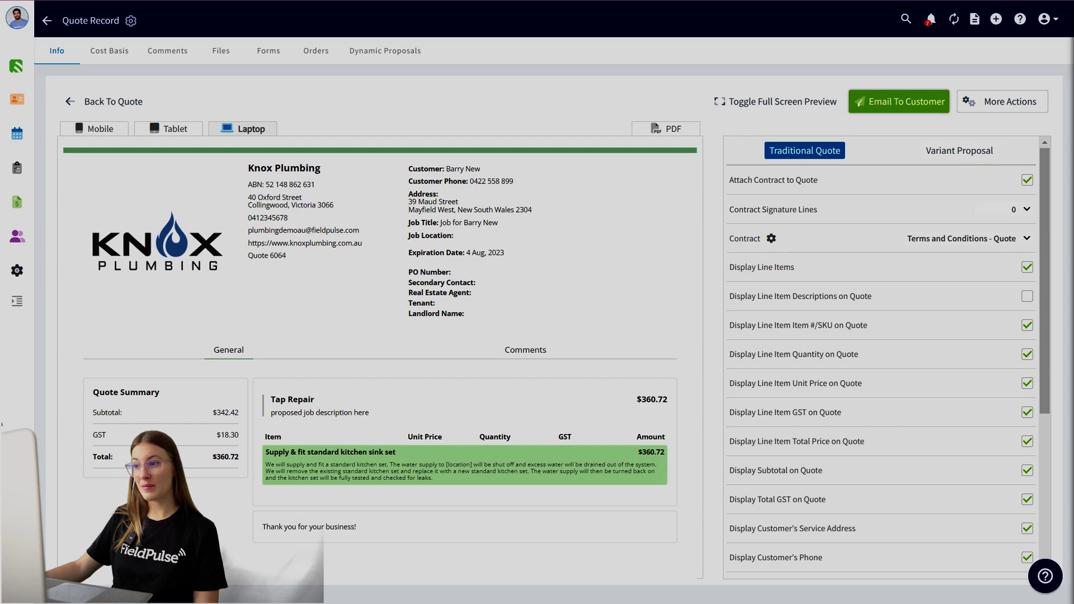
{"action": "scroll", "coordinate": [800, 280], "scroll_direction": "down", "scroll_amount": 1}
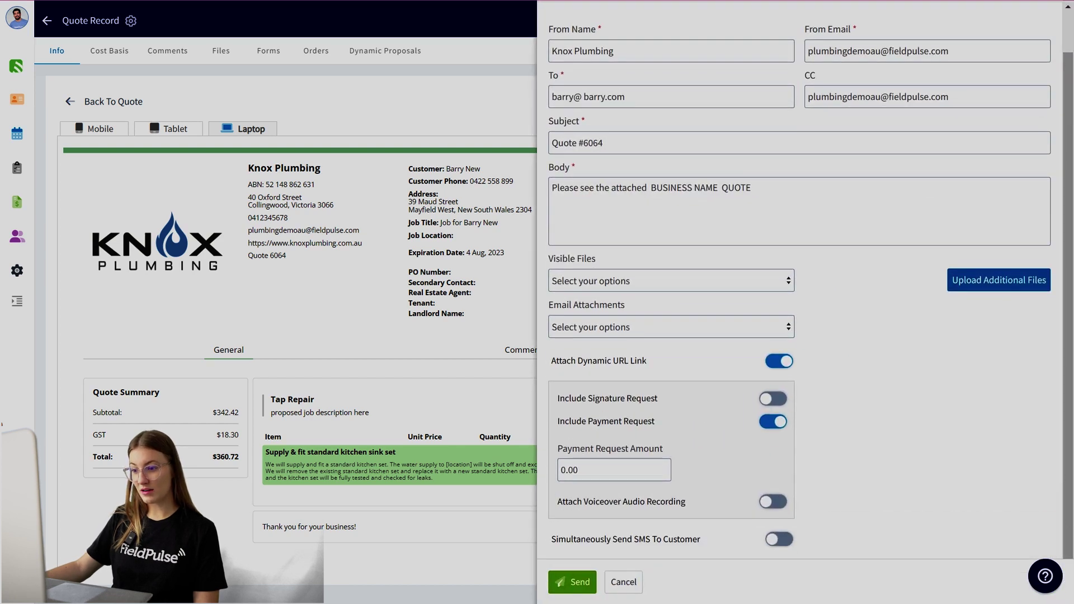
{"action": "left_click_drag", "start_coordinate": [658, 398], "coordinate": [557, 398]}
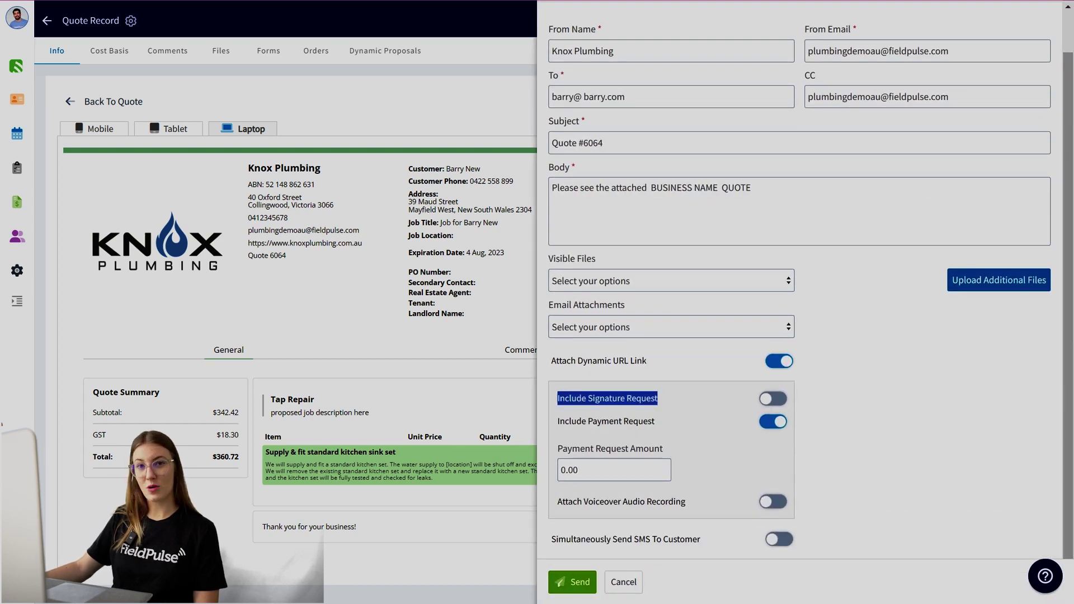
{"action": "left_click", "coordinate": [773, 398]}
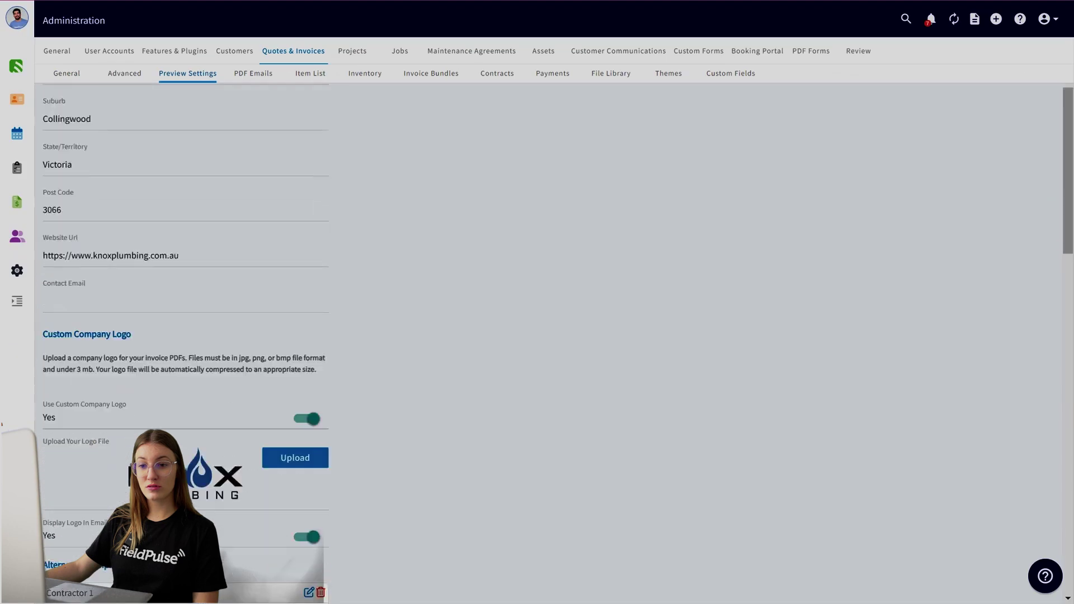
Review the Default PDF Settings toggles, including the Default Display Signature Button setting.
{"action": "scroll", "coordinate": [554, 341], "scroll_direction": "down", "scroll_amount": 5}
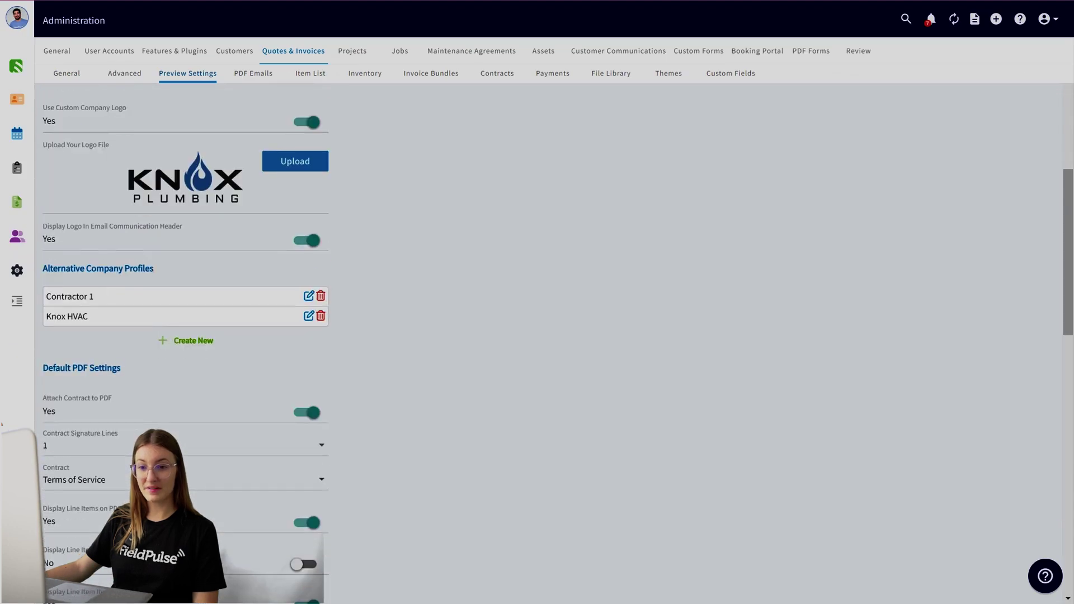
{"action": "scroll", "coordinate": [554, 342], "scroll_direction": "down", "scroll_amount": 10}
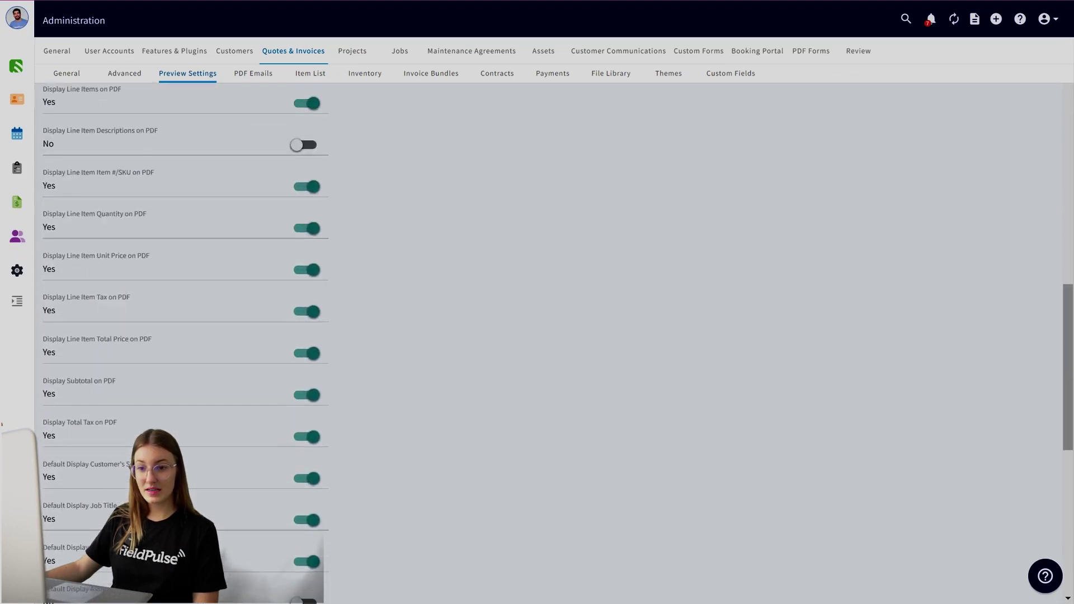
{"action": "scroll", "coordinate": [554, 341], "scroll_direction": "down", "scroll_amount": 4}
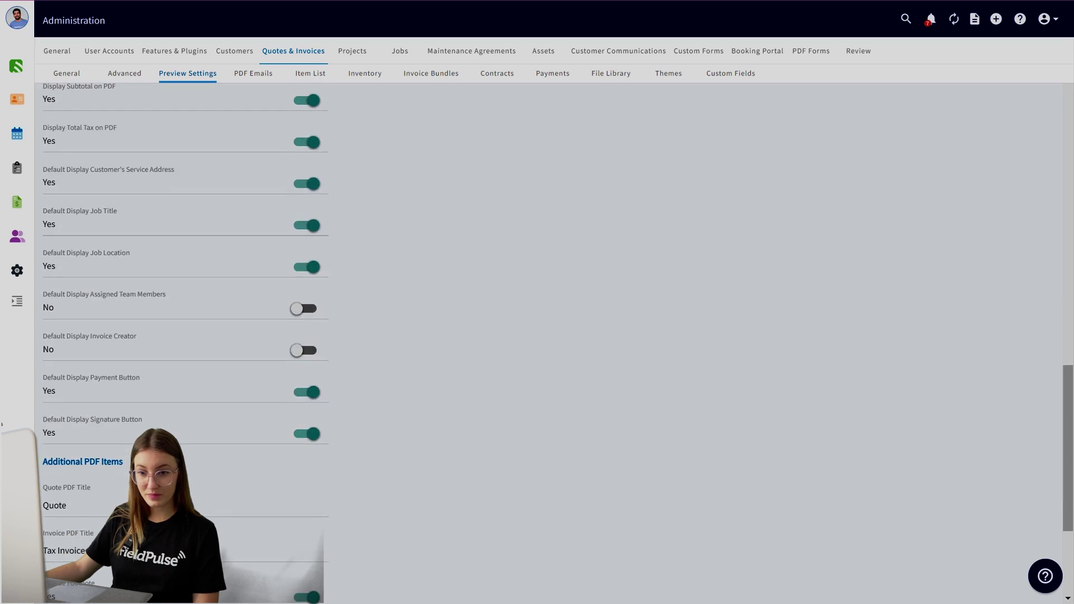
{"action": "left_click_drag", "start_coordinate": [90, 419], "coordinate": [42, 17]}
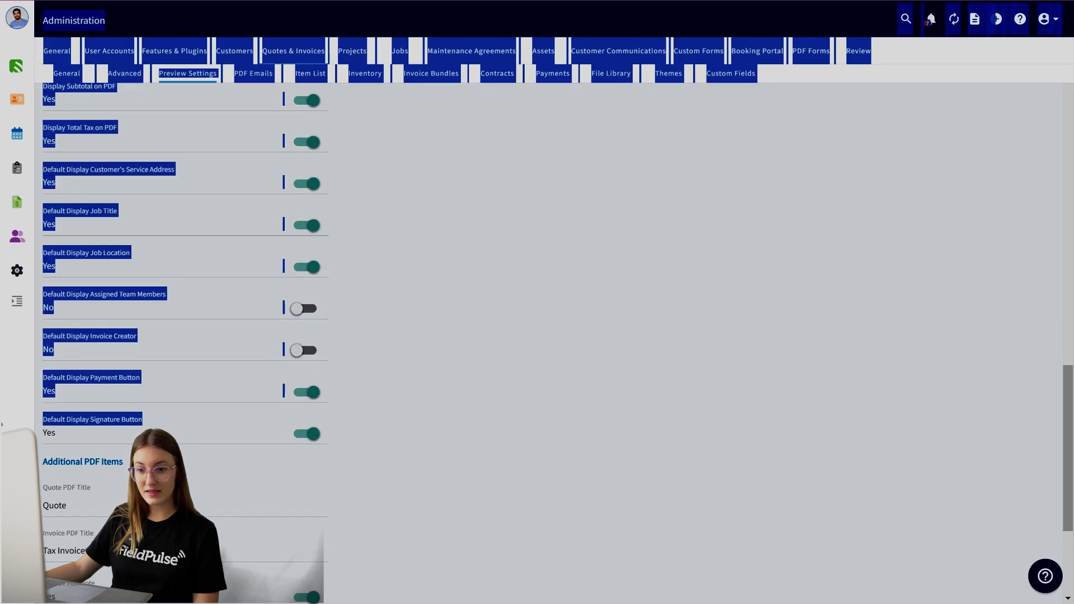
{"action": "left_click", "coordinate": [43, 17]}
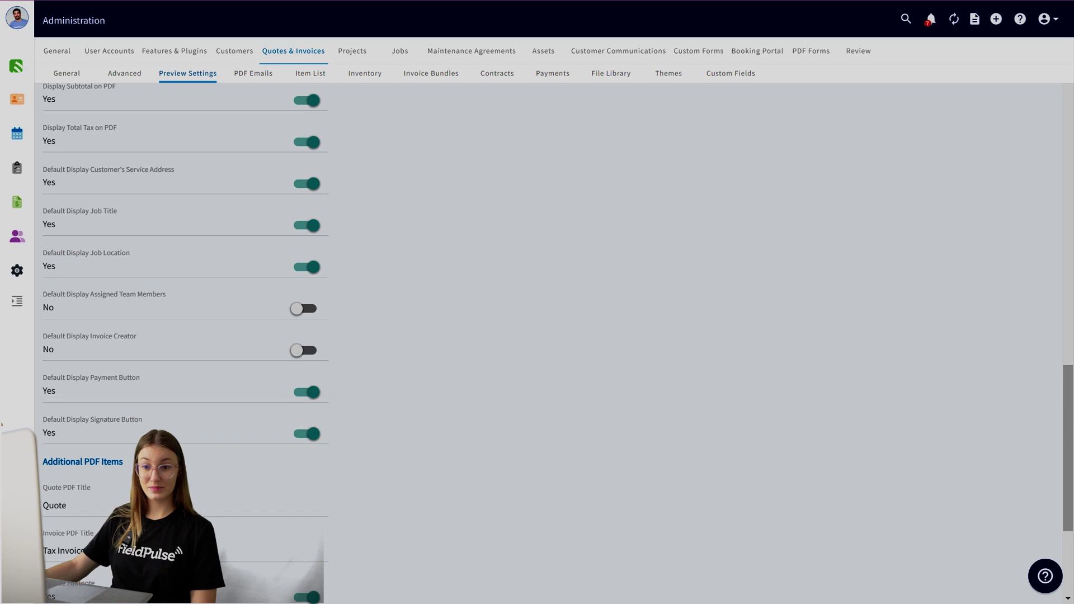
{"action": "scroll", "coordinate": [185, 336], "scroll_direction": "up", "scroll_amount": 6}
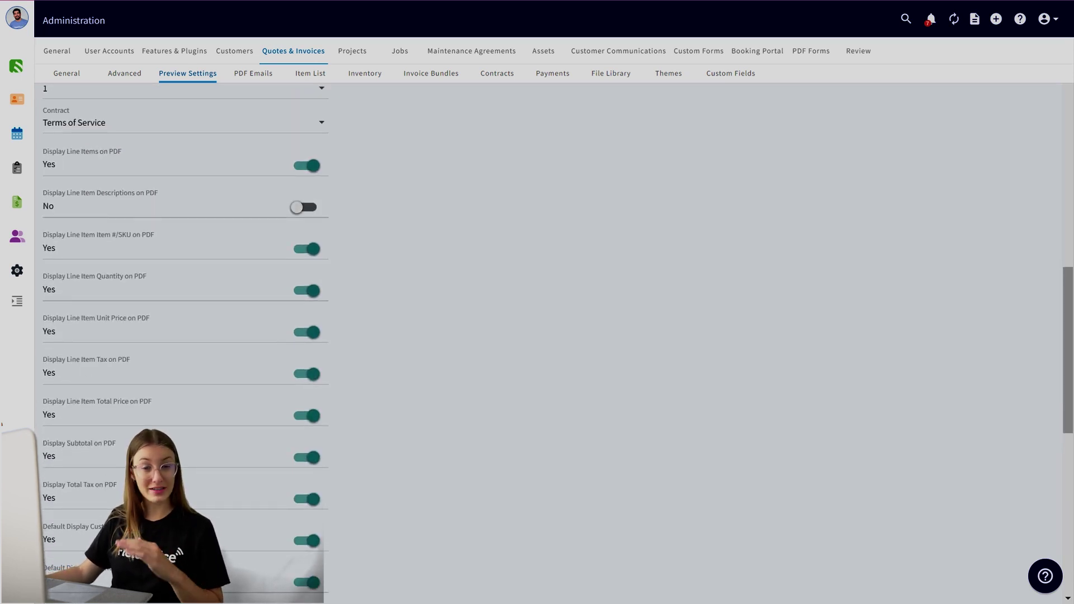
{"action": "scroll", "coordinate": [184, 336], "scroll_direction": "up", "scroll_amount": 4}
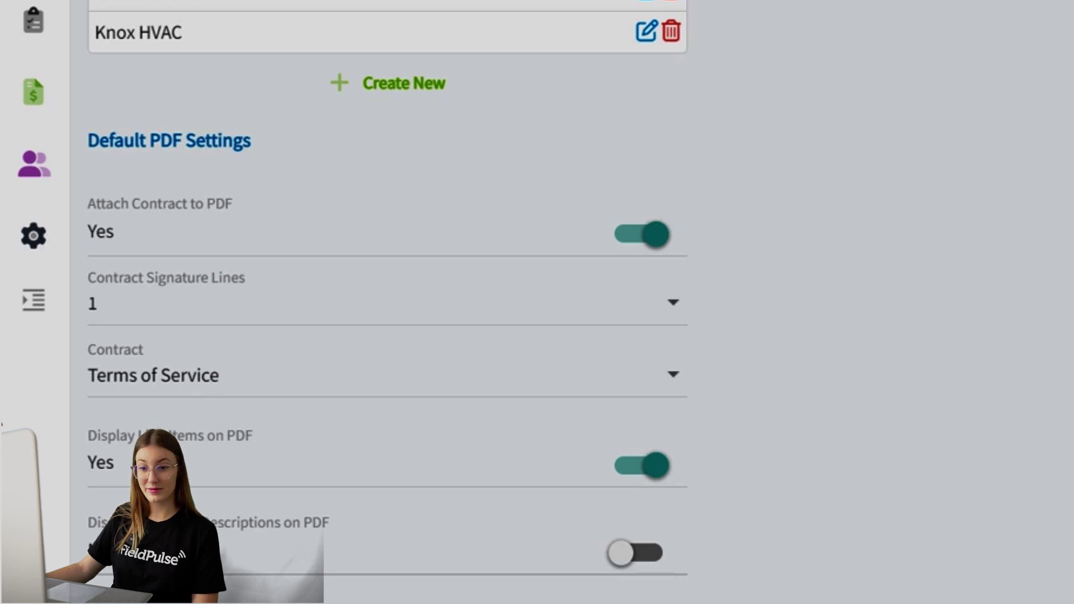
{"action": "scroll", "coordinate": [391, 302], "scroll_direction": "up", "scroll_amount": 10}
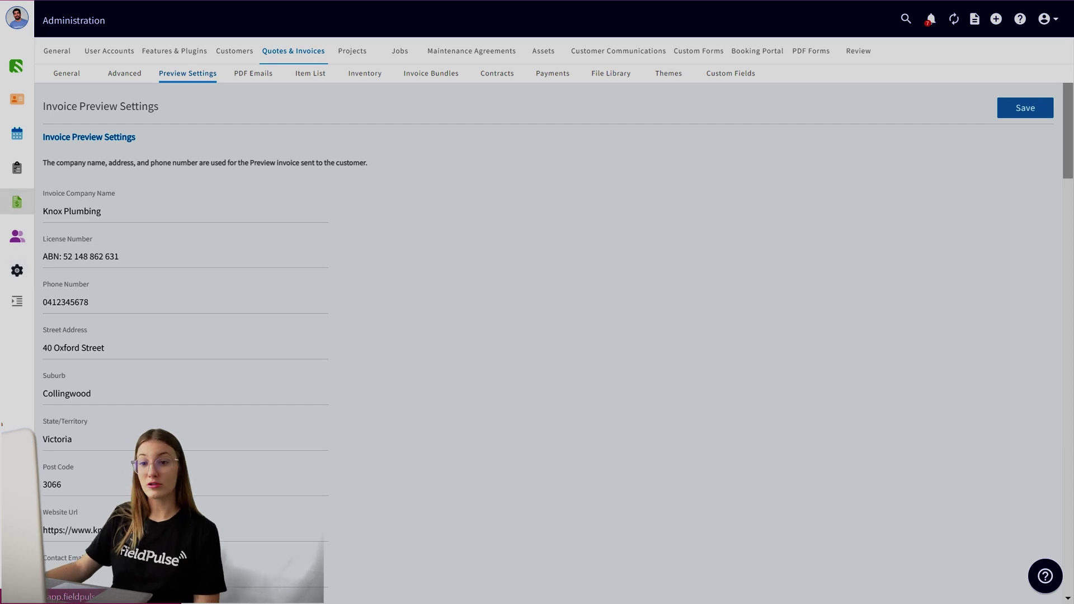
Reopen Quote #6064's preview from the Quotes list and try Sign and Accept without signing.
{"action": "mouse_move", "coordinate": [36, 166]}
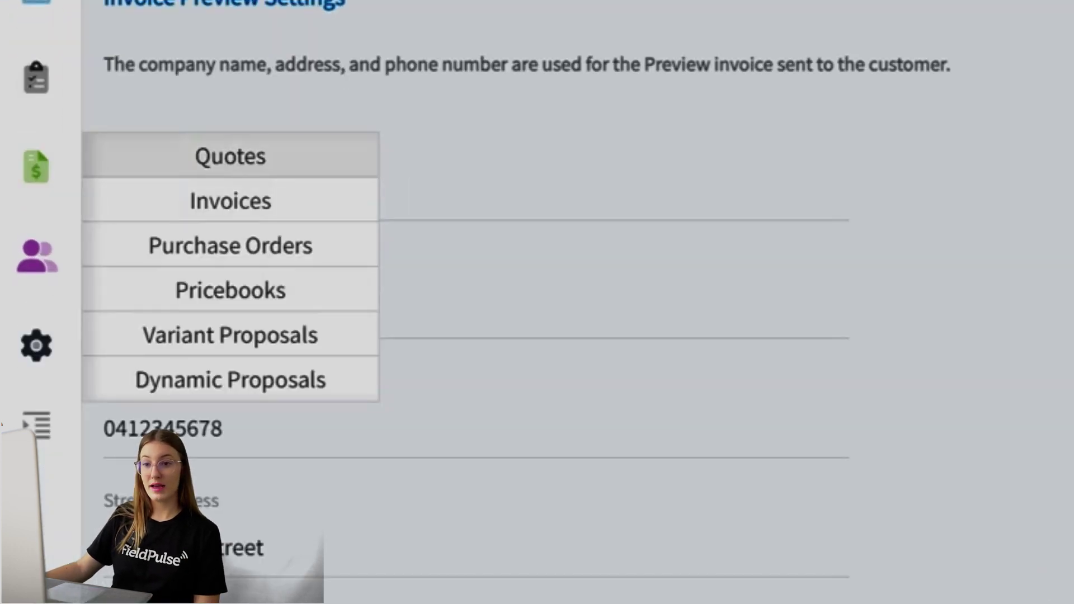
{"action": "left_click", "coordinate": [230, 156]}
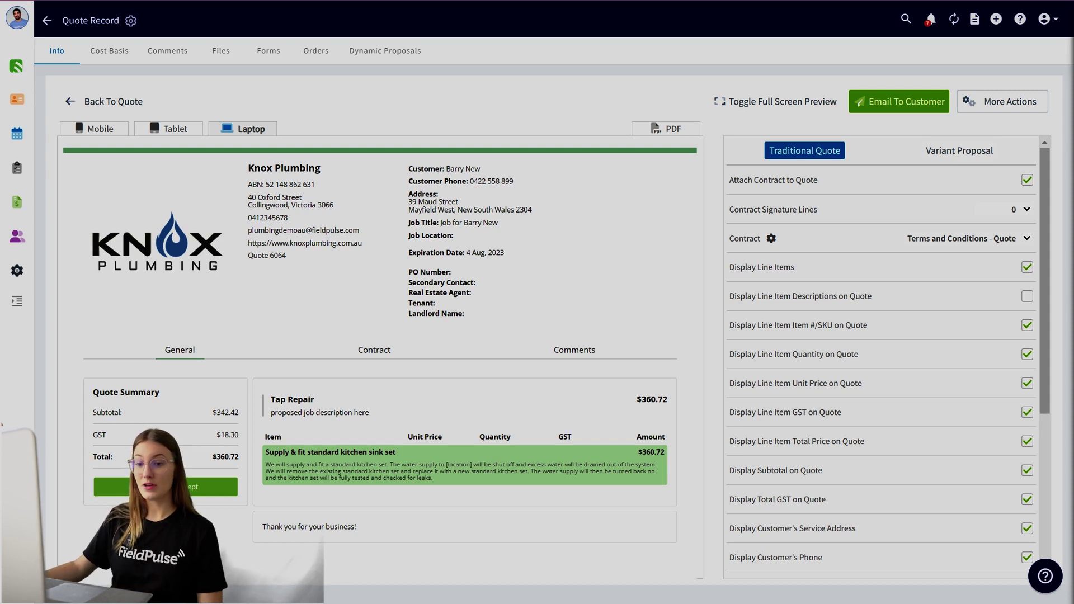
{"action": "left_click", "coordinate": [167, 487]}
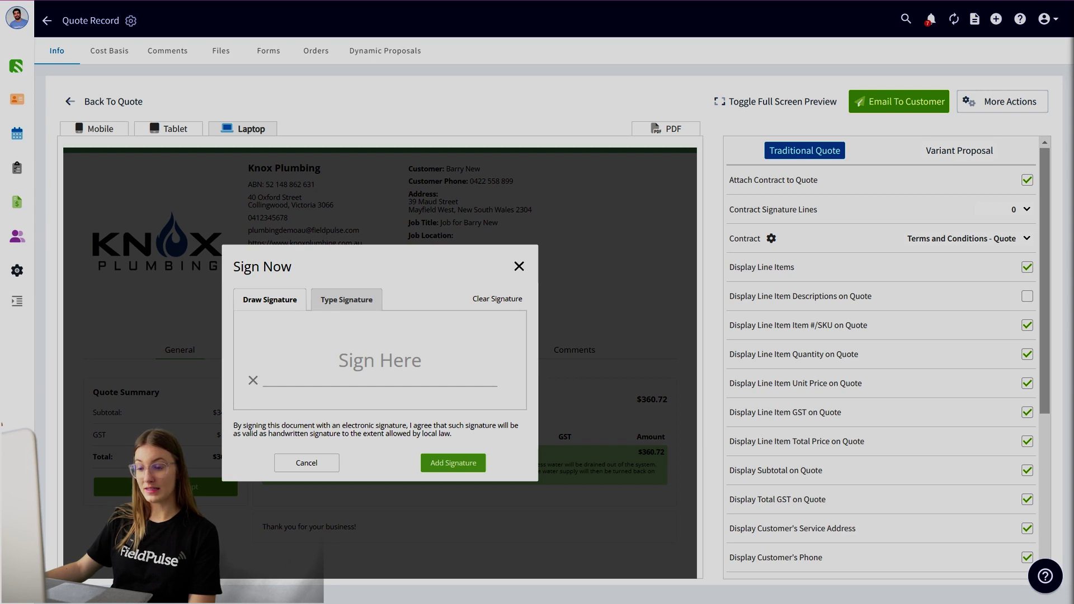
{"action": "key", "text": "Escape"}
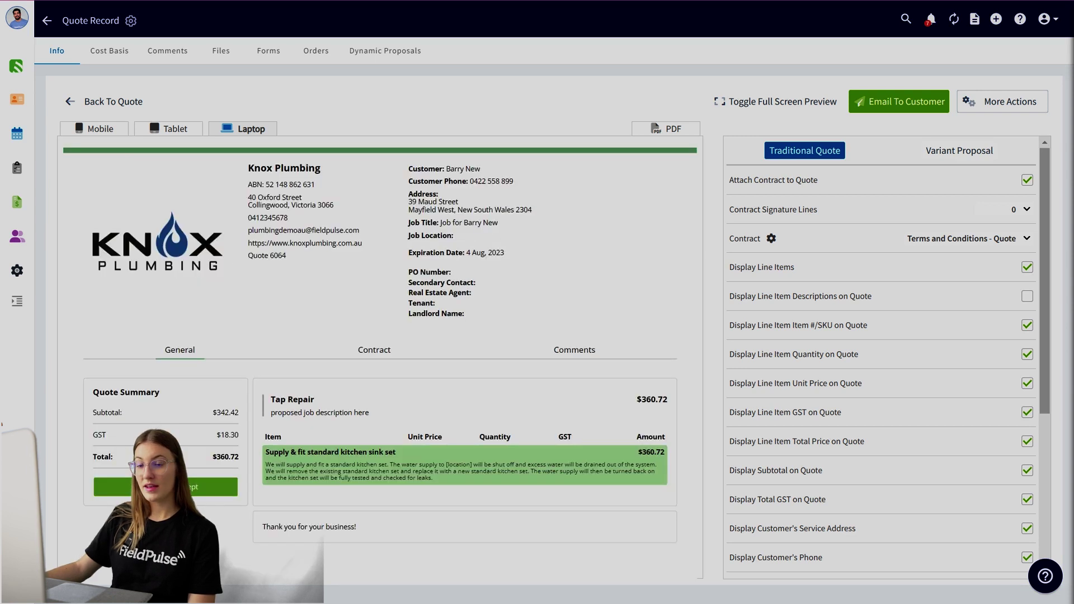
Compare the quote preview in Tablet, Mobile and Laptop layouts, then open the Sign and Accept box.
{"action": "left_click", "coordinate": [168, 129]}
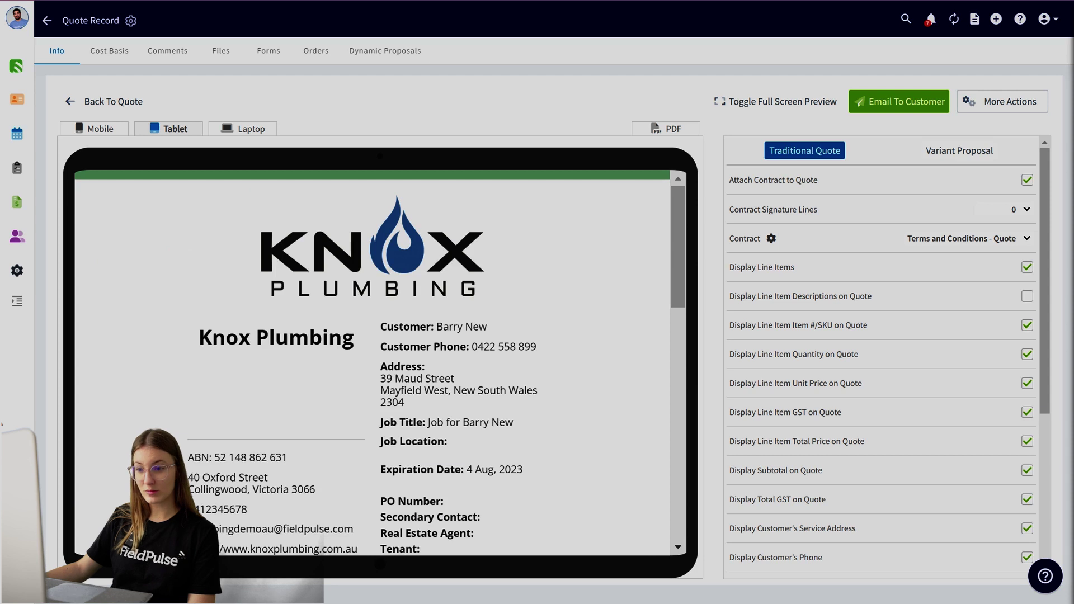
{"action": "scroll", "coordinate": [372, 363], "scroll_direction": "down", "scroll_amount": 10}
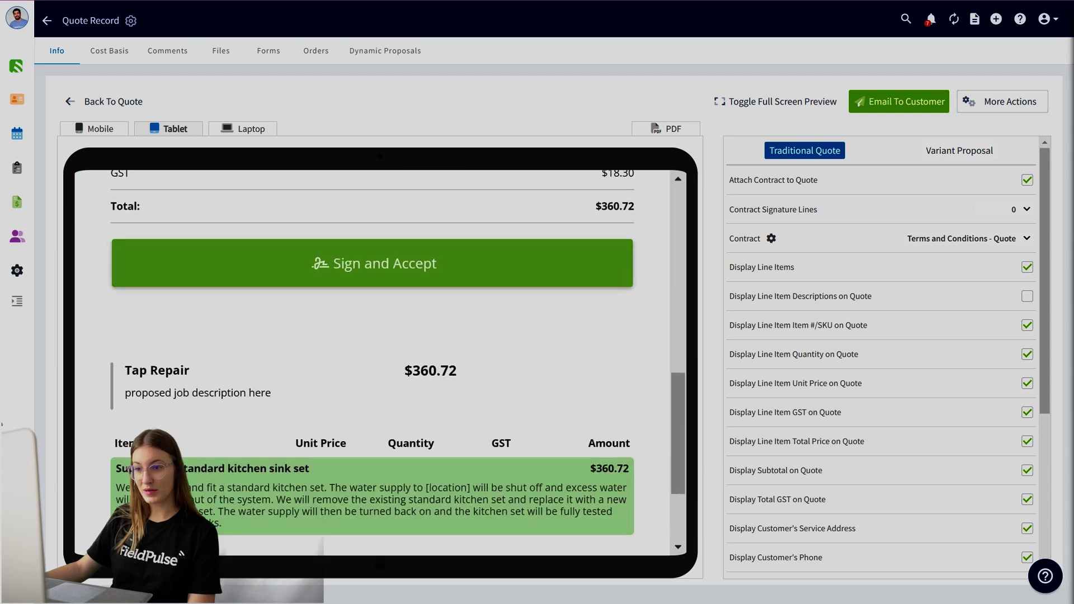
{"action": "scroll", "coordinate": [372, 364], "scroll_direction": "up", "scroll_amount": 10}
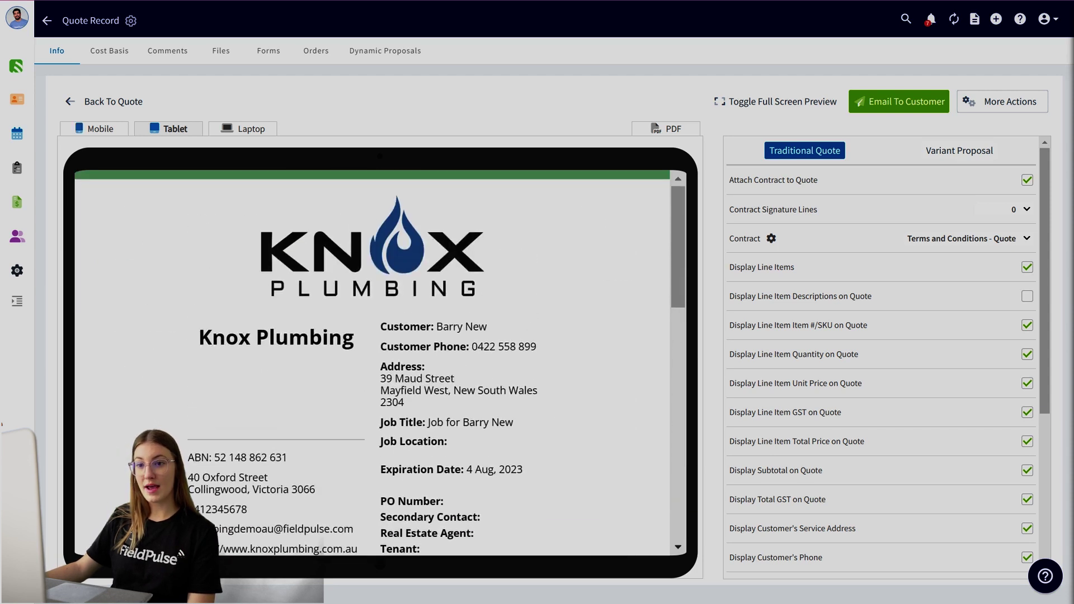
{"action": "left_click", "coordinate": [96, 129]}
{"action": "scroll", "coordinate": [374, 363], "scroll_direction": "down", "scroll_amount": 8}
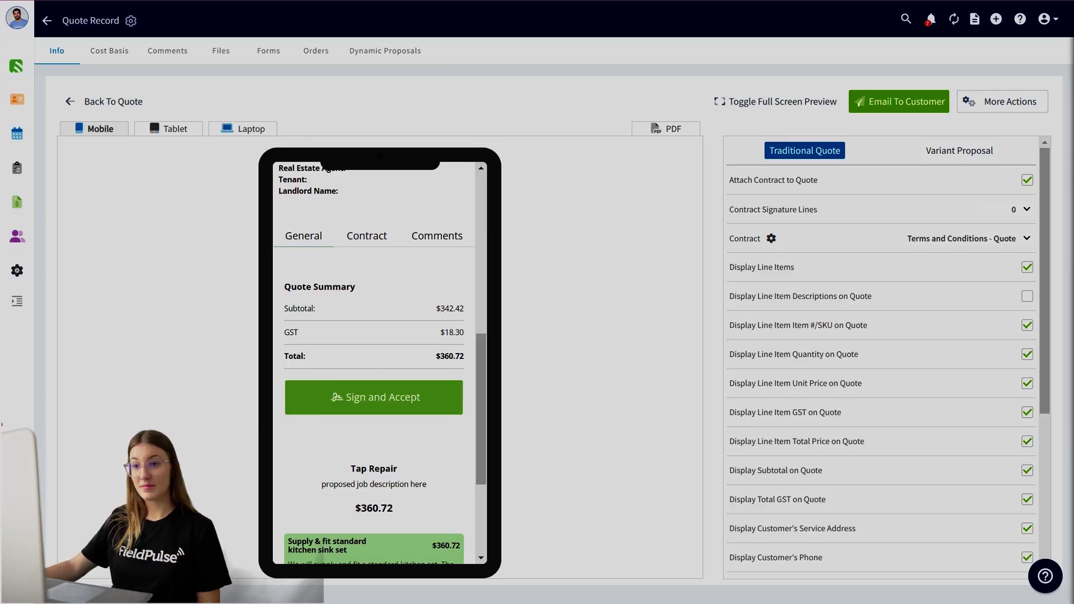
{"action": "left_click", "coordinate": [244, 129]}
{"action": "left_click", "coordinate": [213, 486]}
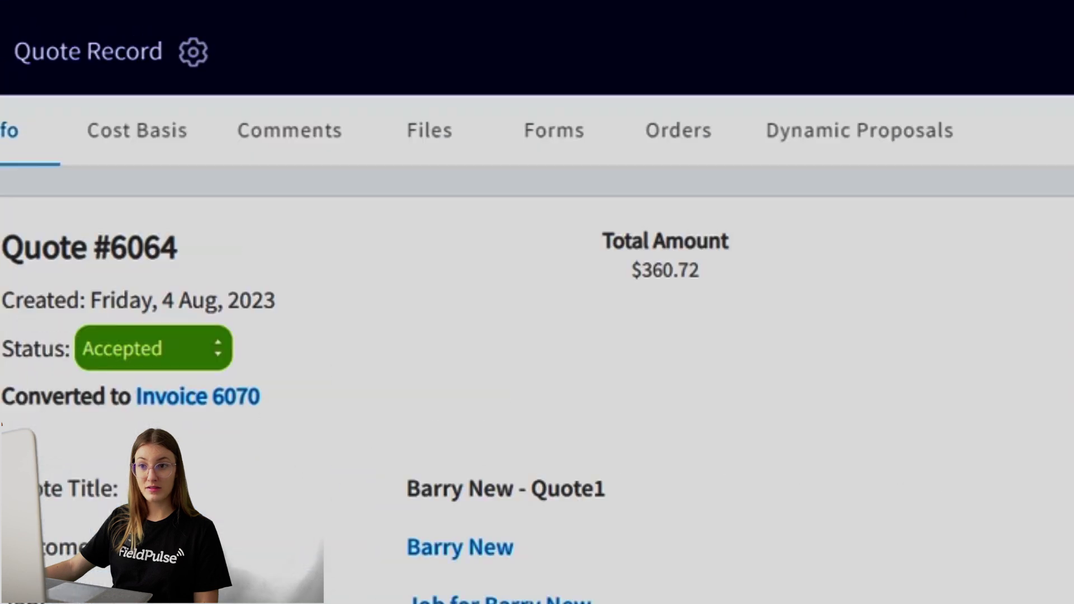
Open the Quote 6064 PDF from the Files tab and scroll to the signatures on page 2.
{"action": "left_click", "coordinate": [221, 51]}
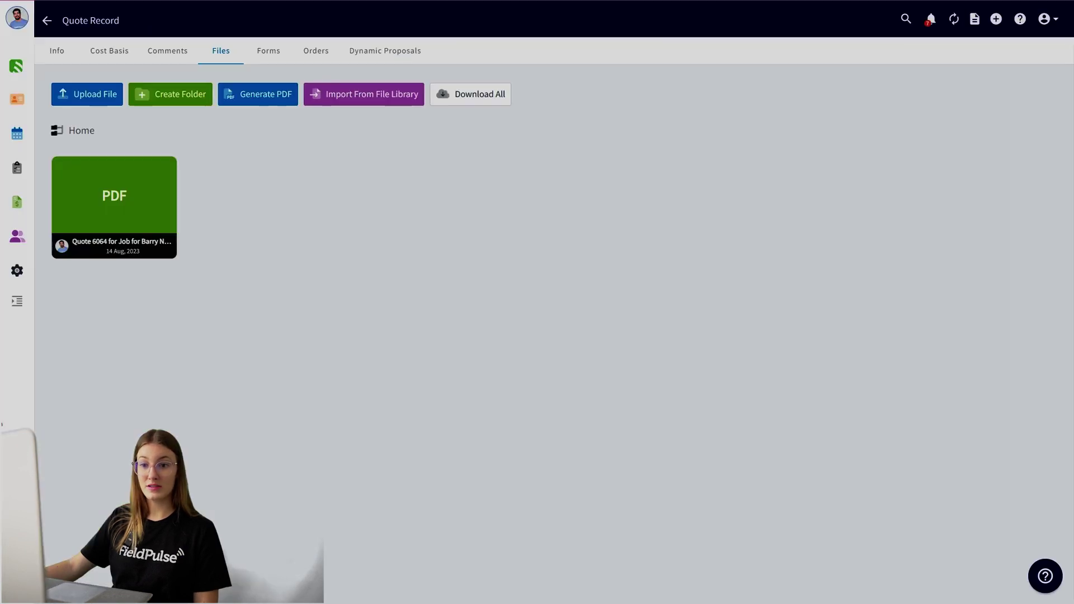
{"action": "left_click", "coordinate": [114, 196]}
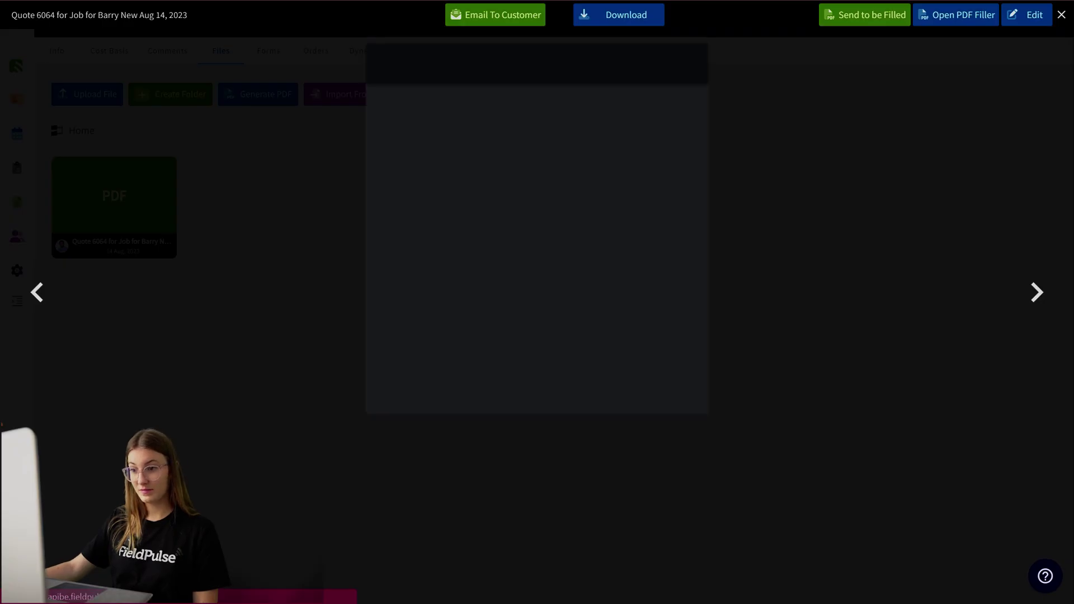
{"action": "scroll", "coordinate": [531, 249], "scroll_direction": "down", "scroll_amount": 10}
{"action": "scroll", "coordinate": [531, 249], "scroll_direction": "down", "scroll_amount": 2}
{"action": "scroll", "coordinate": [531, 249], "scroll_direction": "up", "scroll_amount": 3}
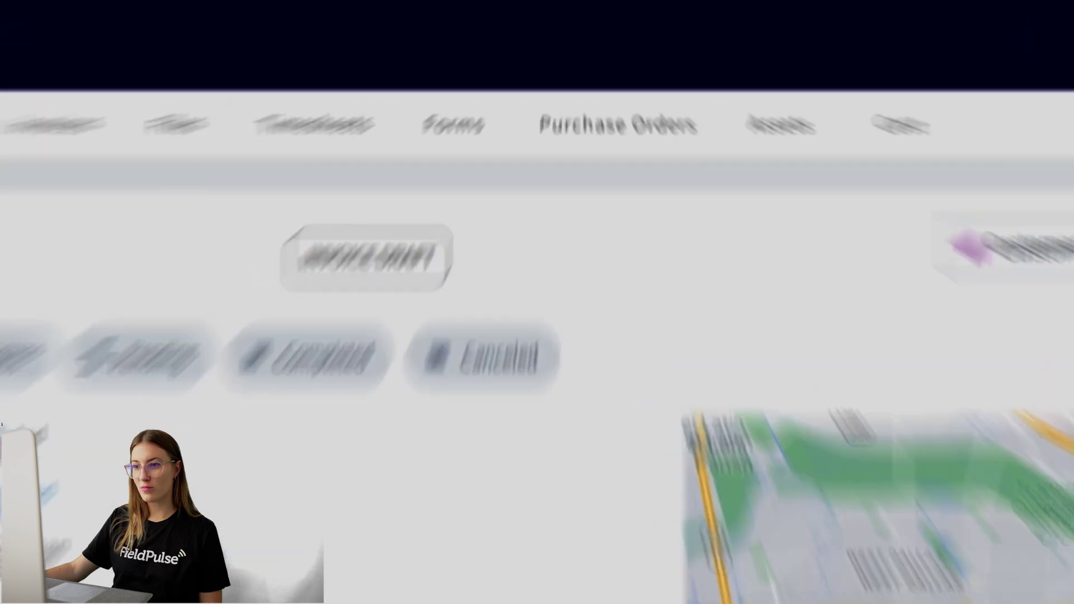
Create a Roof take off form with roof colour 'test', save it and generate its PDF.
{"action": "left_click", "coordinate": [526, 50]}
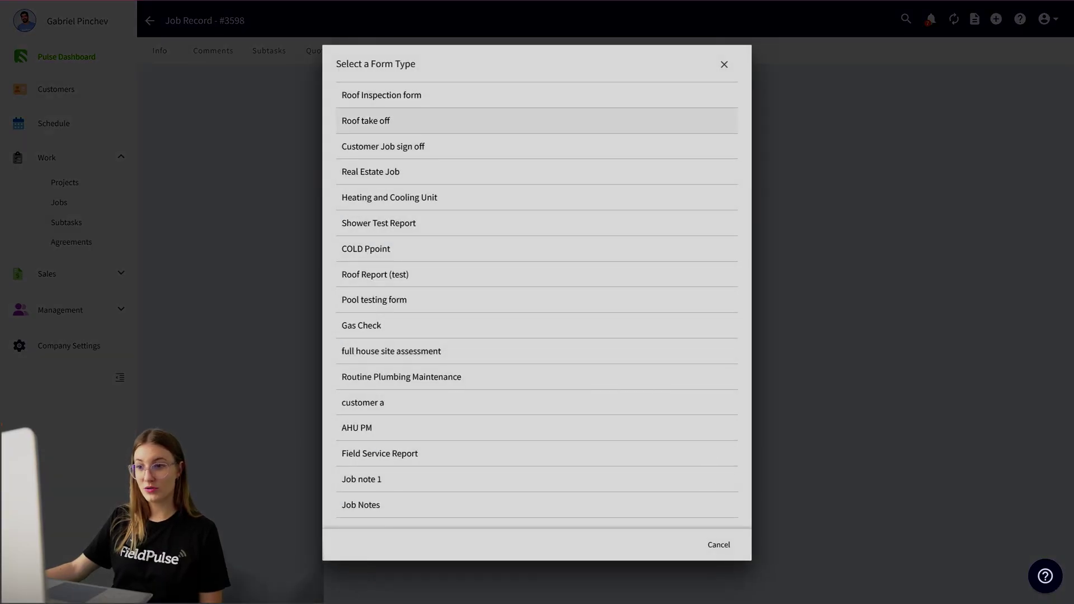
{"action": "left_click", "coordinate": [381, 120]}
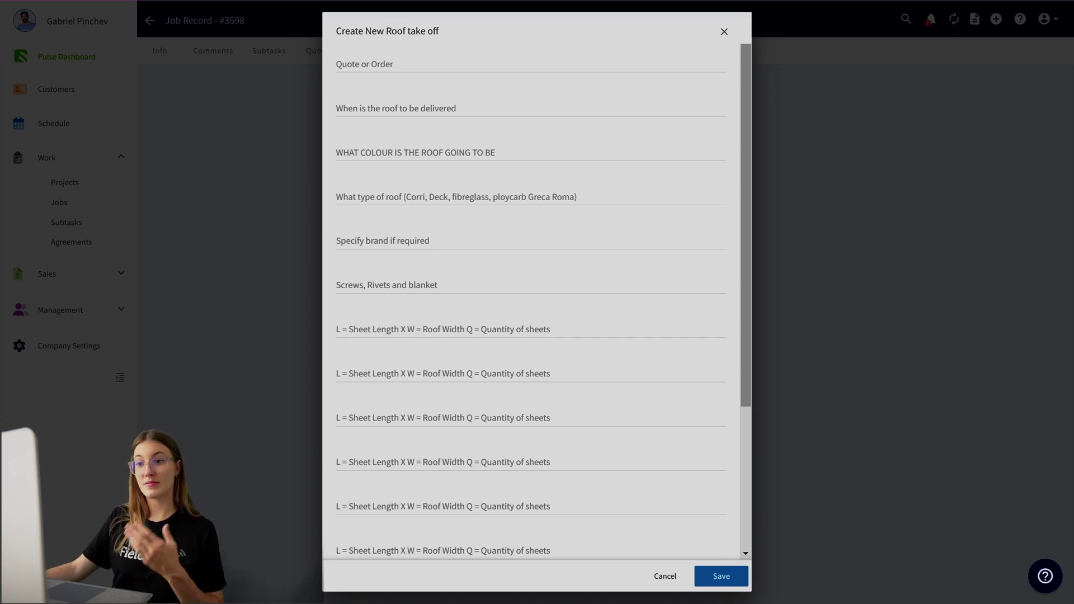
{"action": "left_click", "coordinate": [414, 152]}
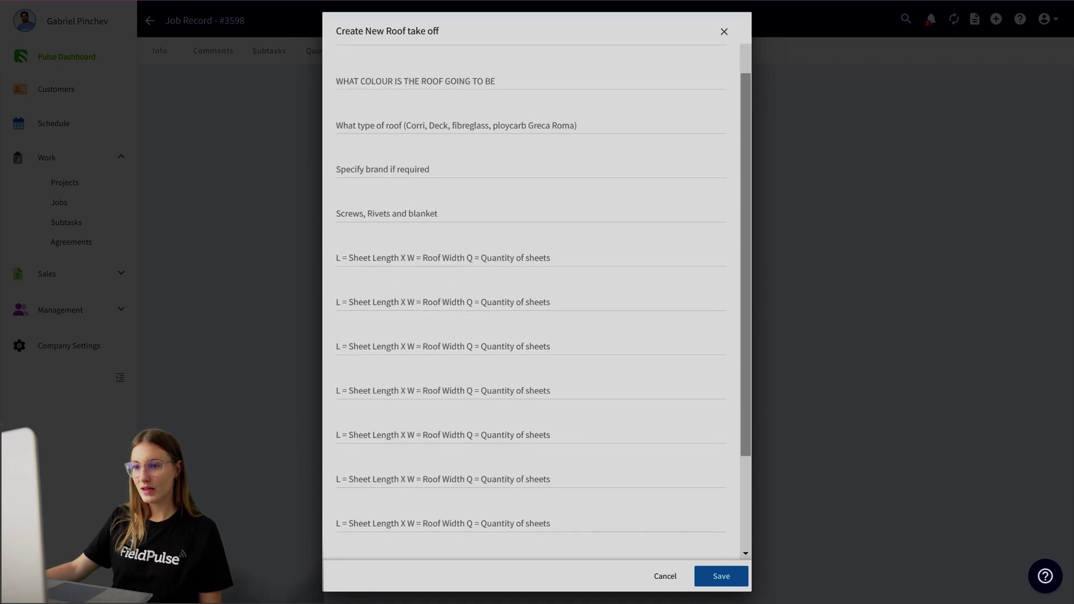
{"action": "type", "text": "test"}
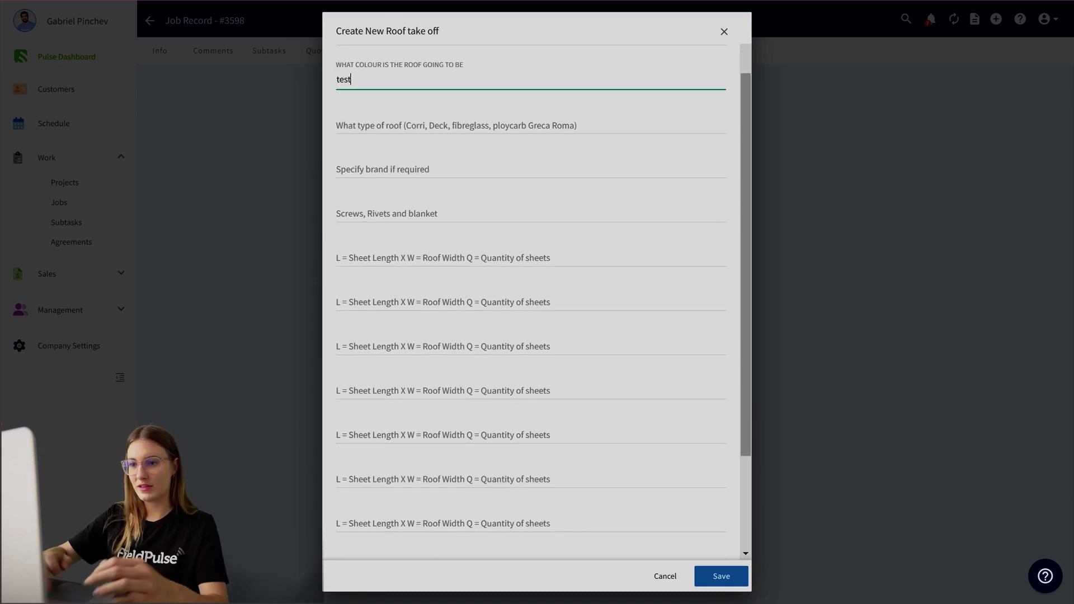
{"action": "left_click", "coordinate": [721, 576]}
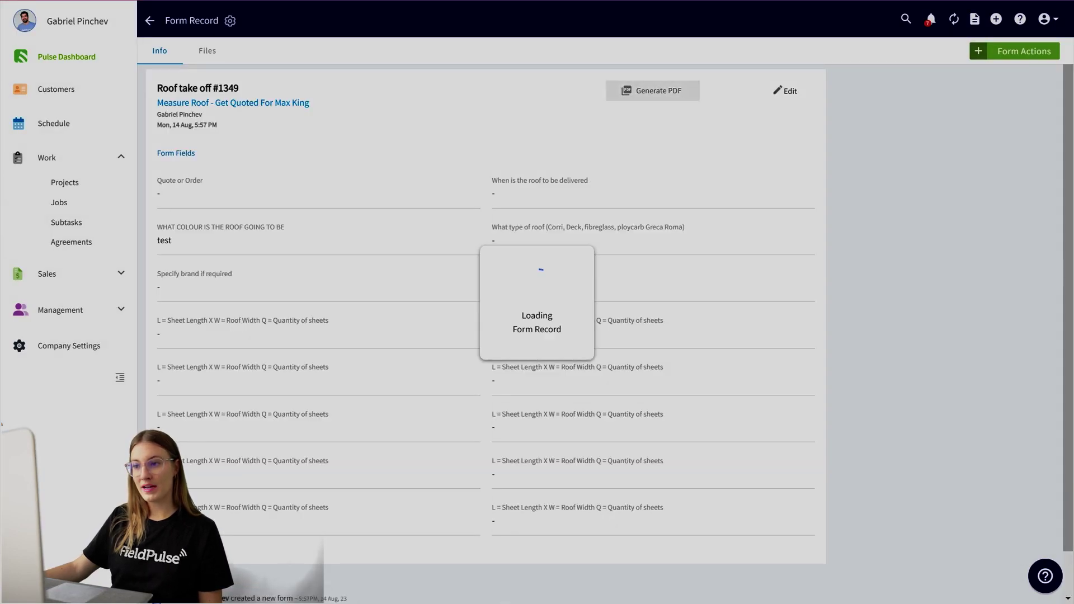
{"action": "left_click", "coordinate": [652, 91]}
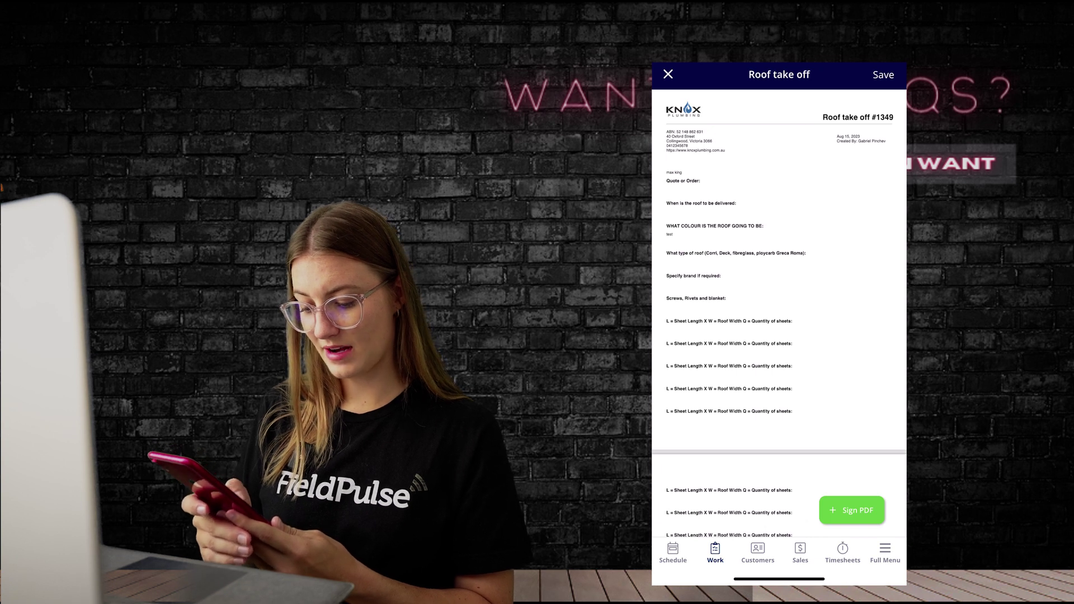
Draw a handwritten signature onto the Roof take off #1349 PDF using Sign PDF.
{"action": "left_click", "coordinate": [851, 510]}
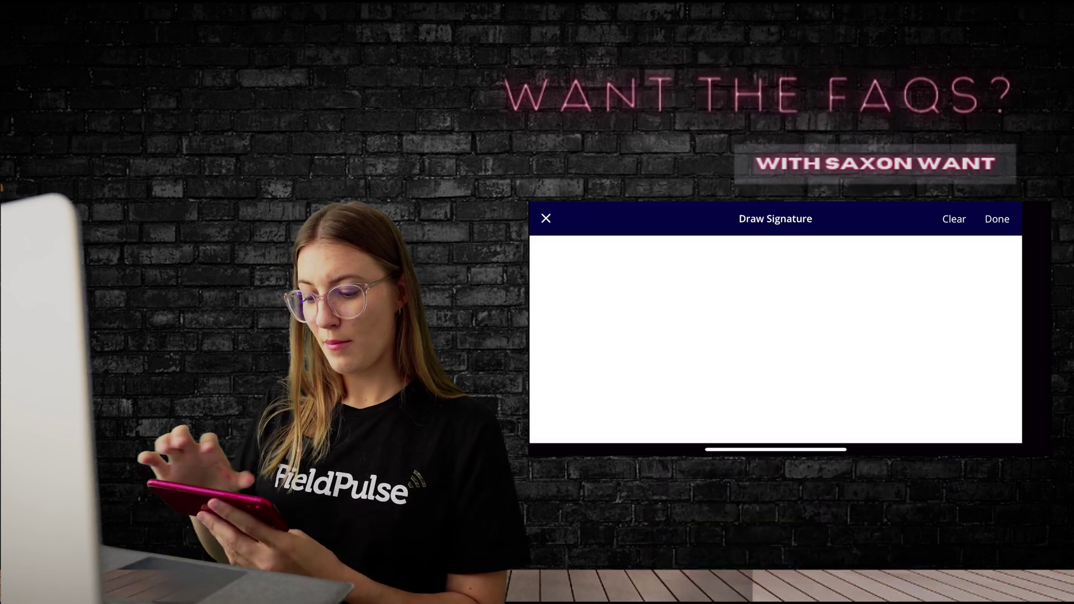
{"action": "mouse_move", "coordinate": [642, 357]}
{"action": "left_mouse_down"}
{"action": "mouse_move", "coordinate": [649, 400]}
{"action": "mouse_move", "coordinate": [875, 295]}
{"action": "mouse_move", "coordinate": [924, 307]}
{"action": "left_mouse_up"}
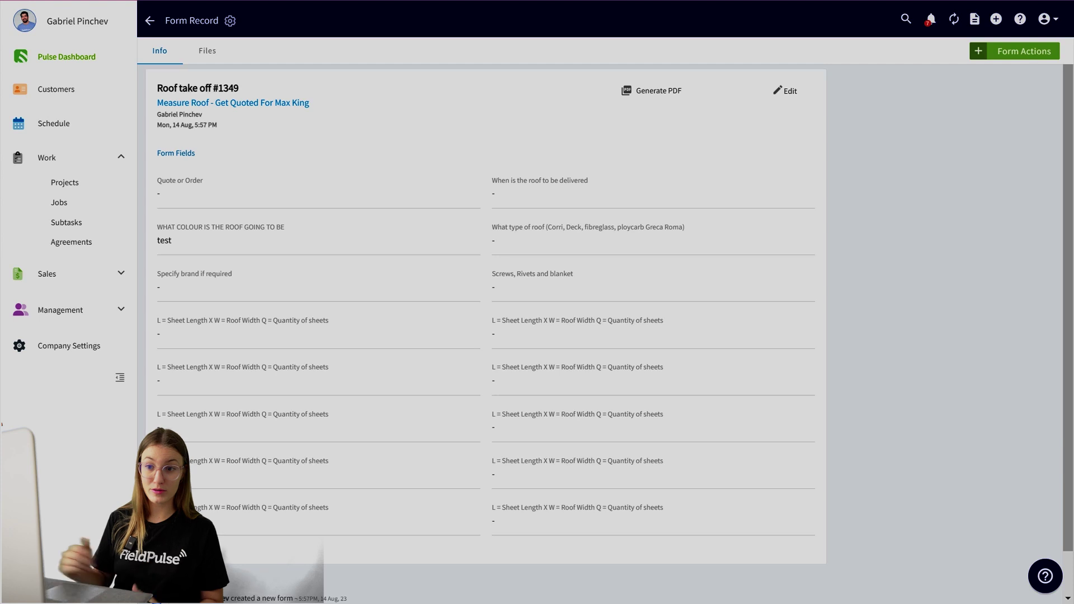
Open the Roofing Report dynamic proposal from the Sales area.
{"action": "left_click", "coordinate": [47, 157]}
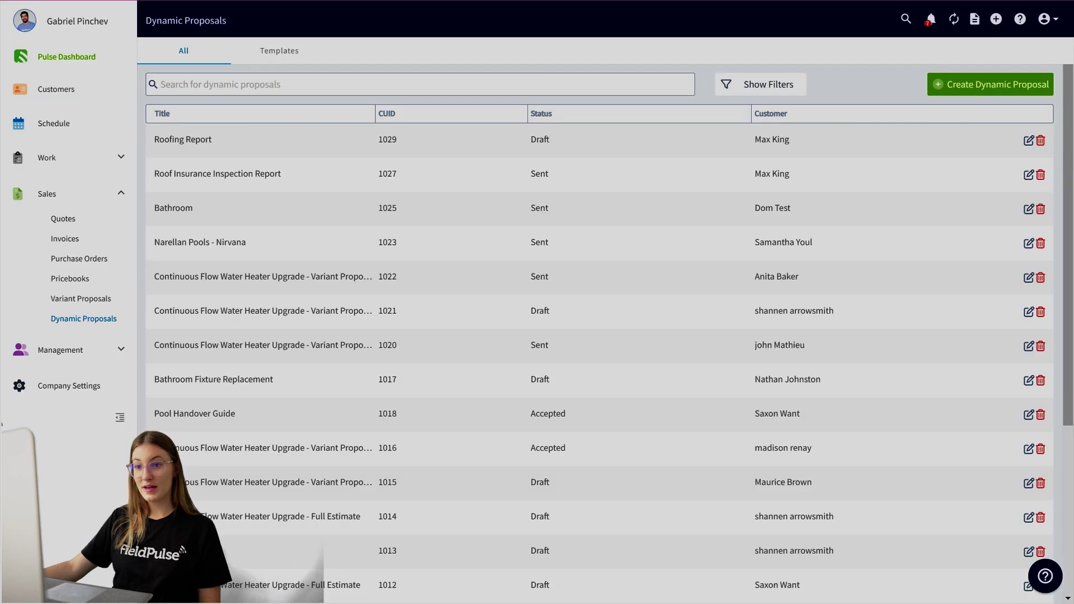
{"action": "left_click", "coordinate": [183, 139]}
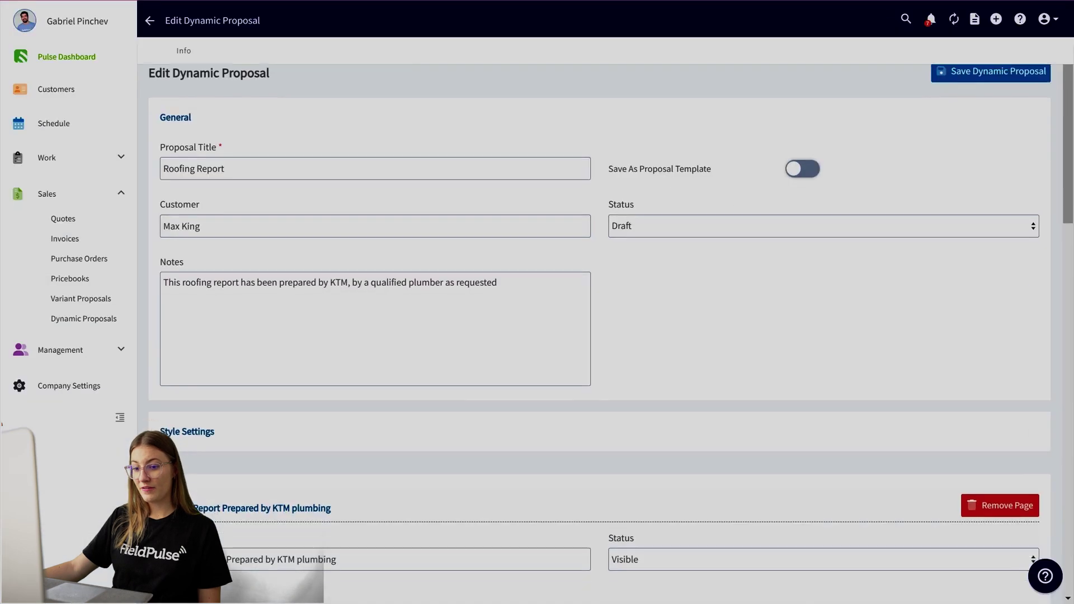
{"action": "scroll", "coordinate": [599, 336], "scroll_direction": "down", "scroll_amount": 5}
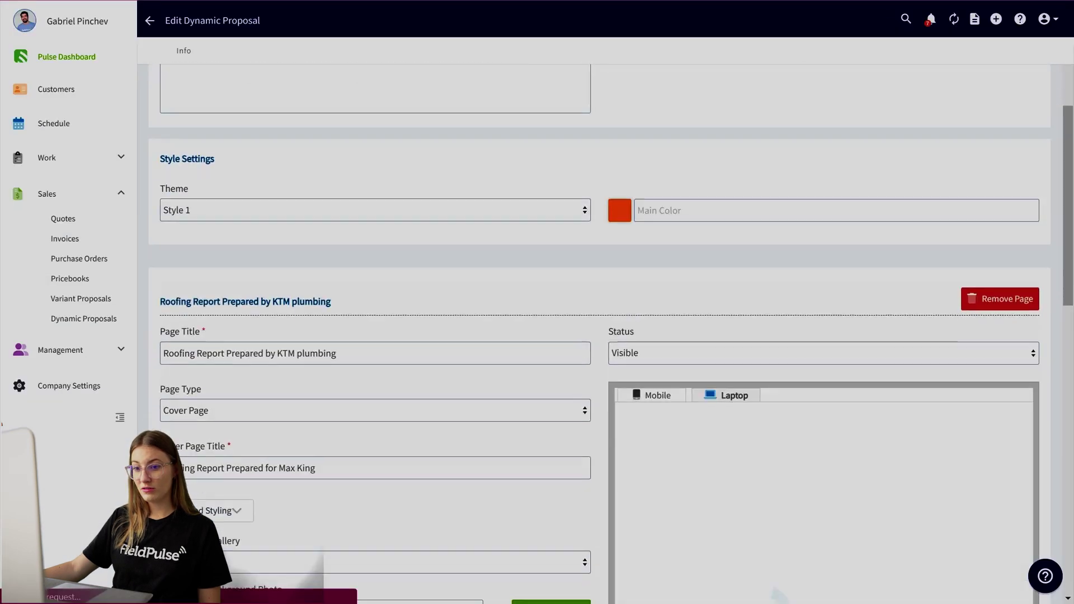
{"action": "scroll", "coordinate": [599, 335], "scroll_direction": "down", "scroll_amount": 15}
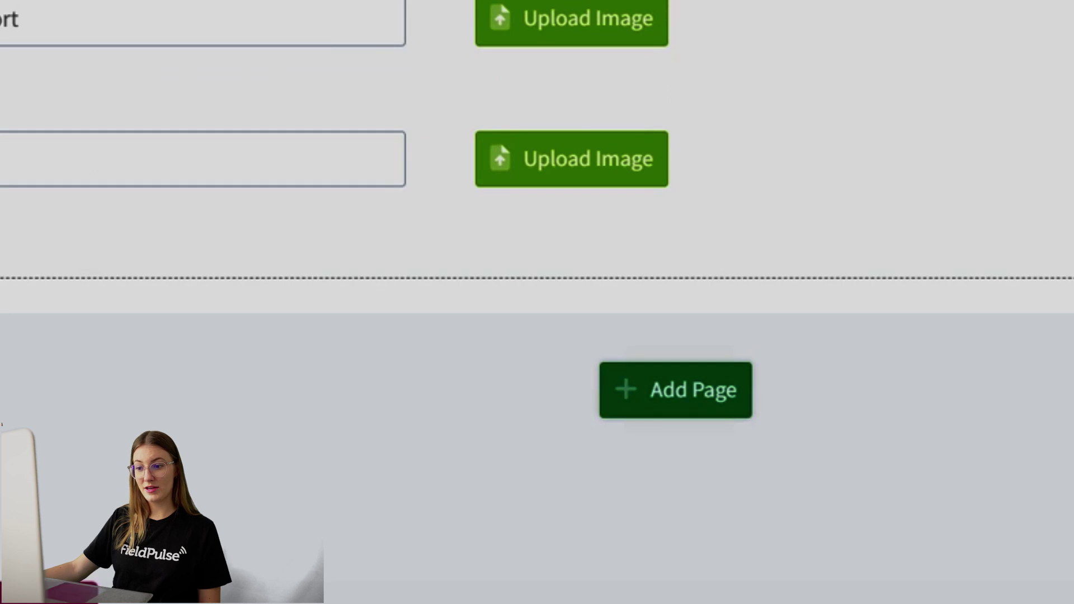
Add a Contract page to the proposal using the Terms and Conditions - Quote contract.
{"action": "left_click", "coordinate": [676, 390]}
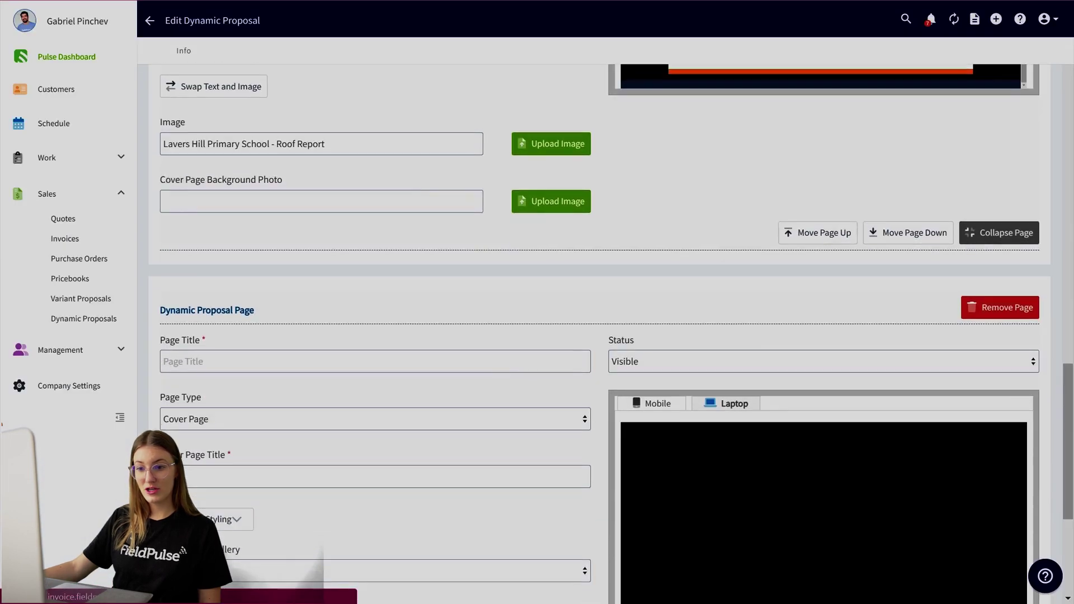
{"action": "left_click", "coordinate": [375, 419]}
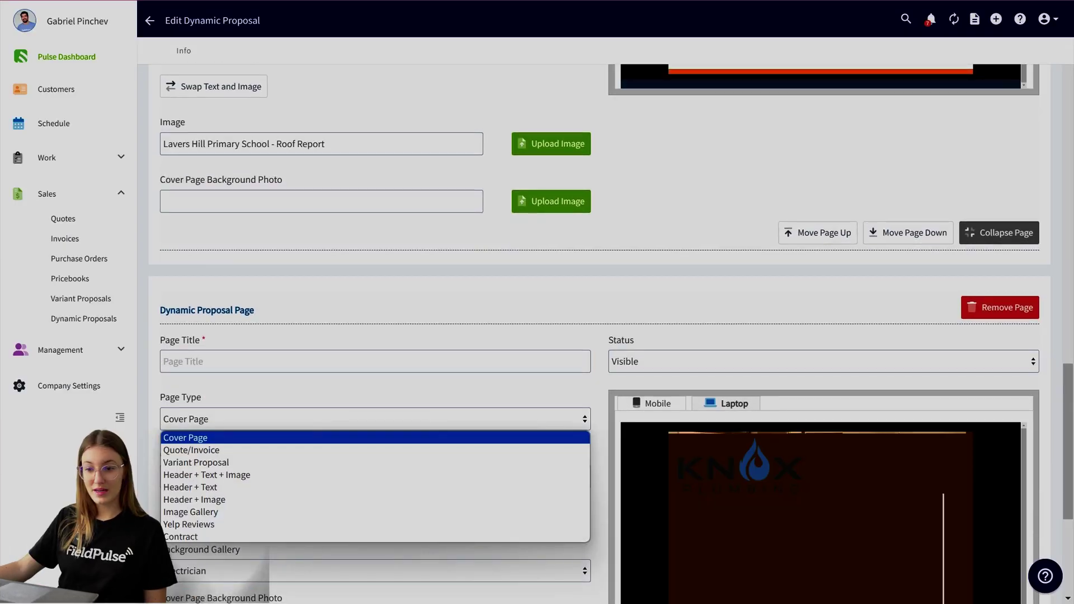
{"action": "key", "text": "Return"}
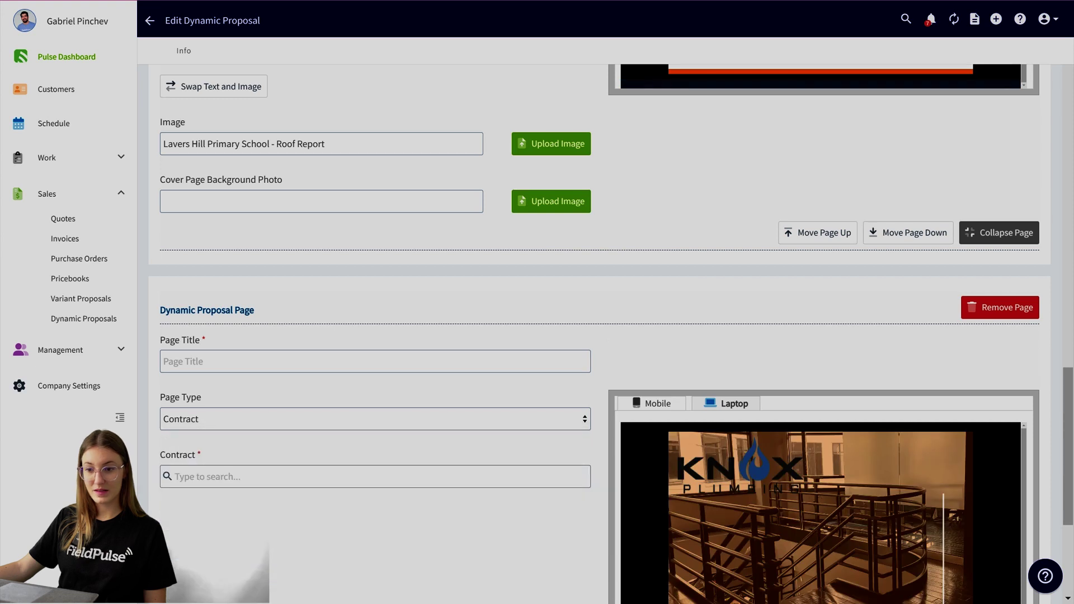
{"action": "key", "text": "Tab"}
{"action": "key", "text": "Return"}
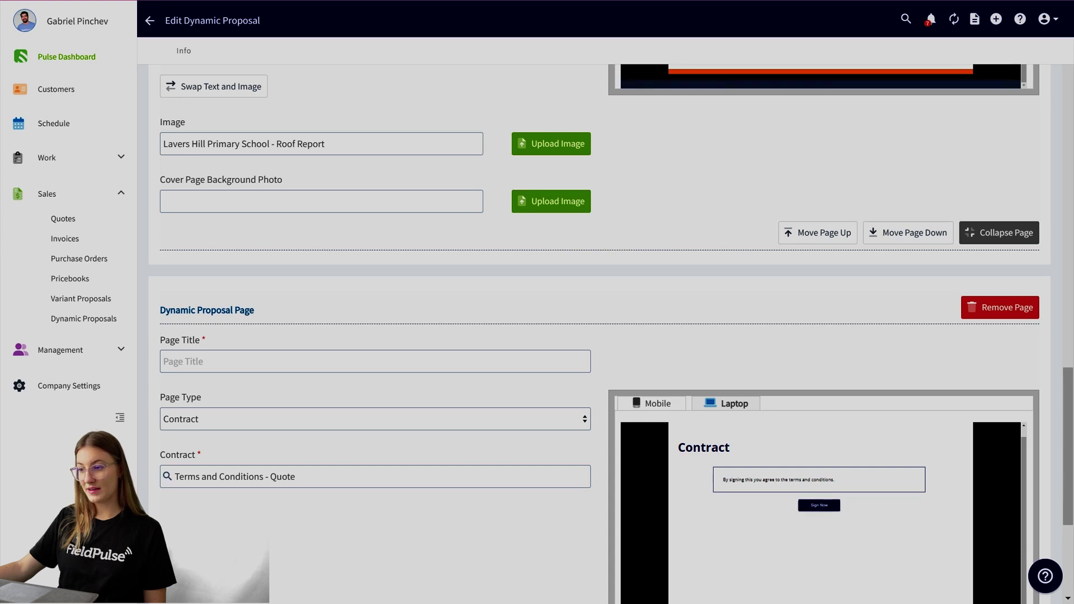
{"action": "scroll", "coordinate": [600, 332], "scroll_direction": "up", "scroll_amount": 20}
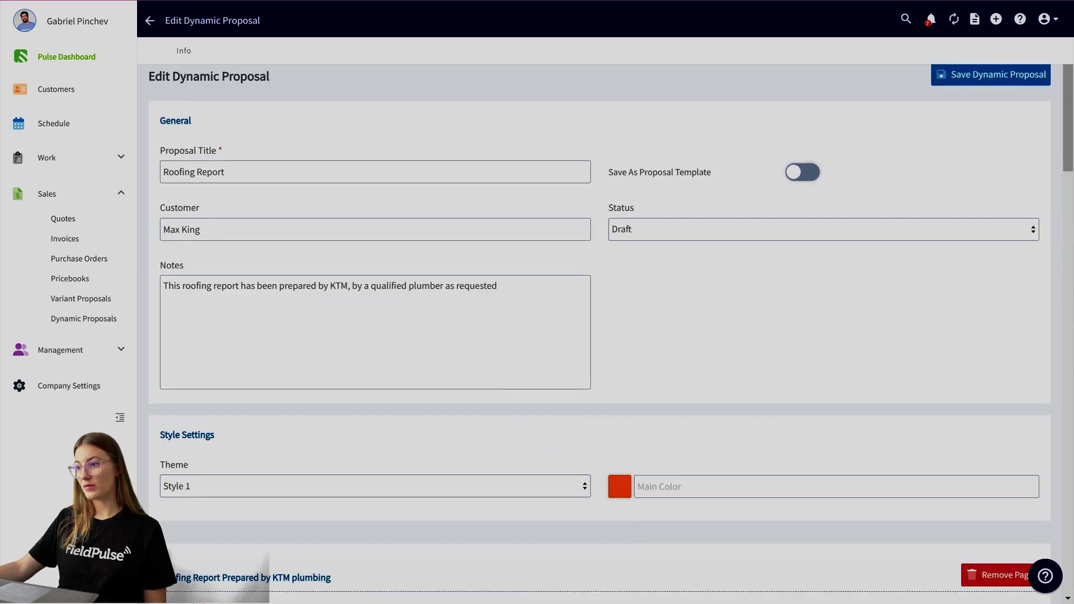
Save the Roofing Report proposal and view its Contract section in customer view.
{"action": "left_click", "coordinate": [991, 81]}
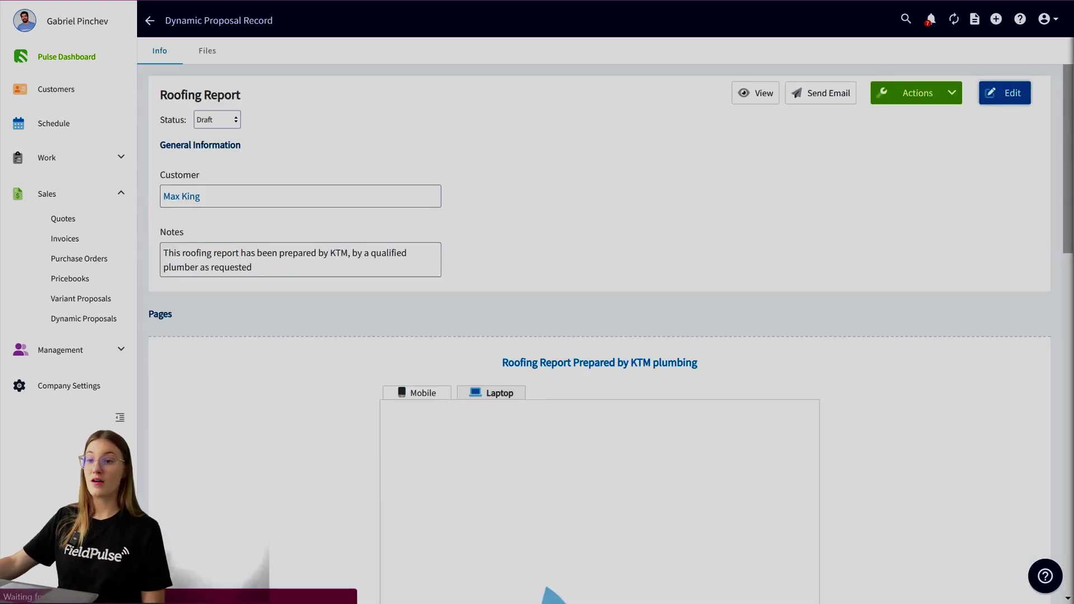
{"action": "left_click", "coordinate": [755, 93]}
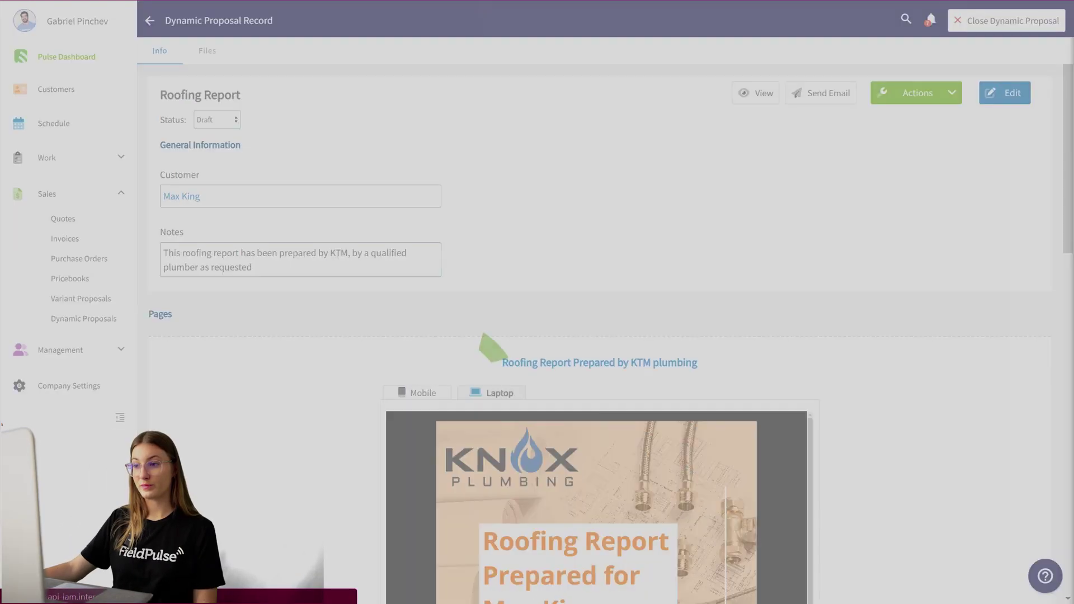
{"action": "key", "text": "End"}
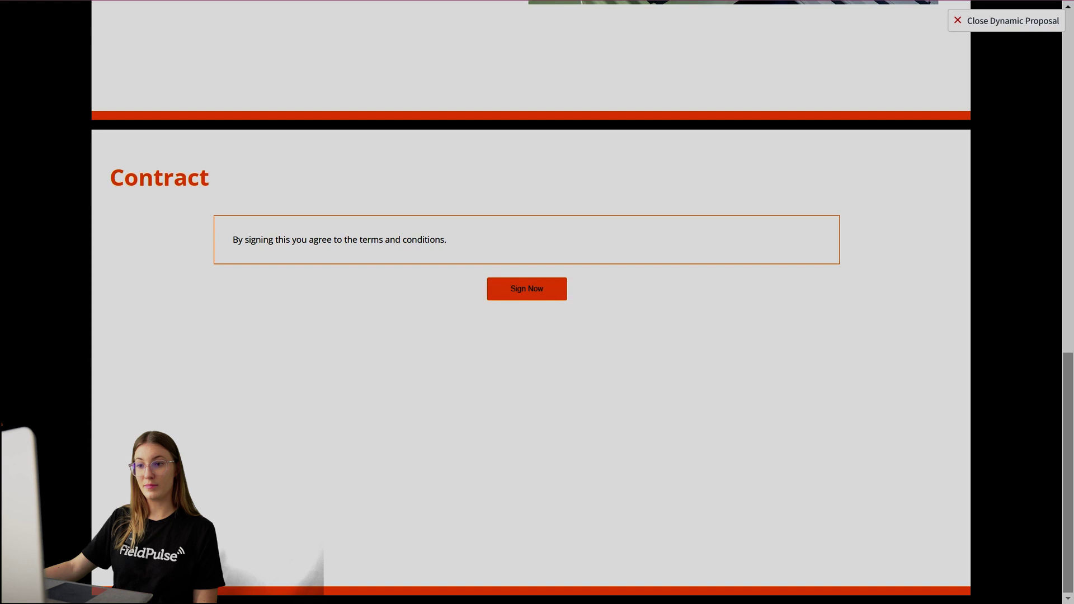
Start signing the contract with Sign Now, then open the Daily Safety Inspection PDF form for editing.
{"action": "left_click", "coordinate": [527, 289]}
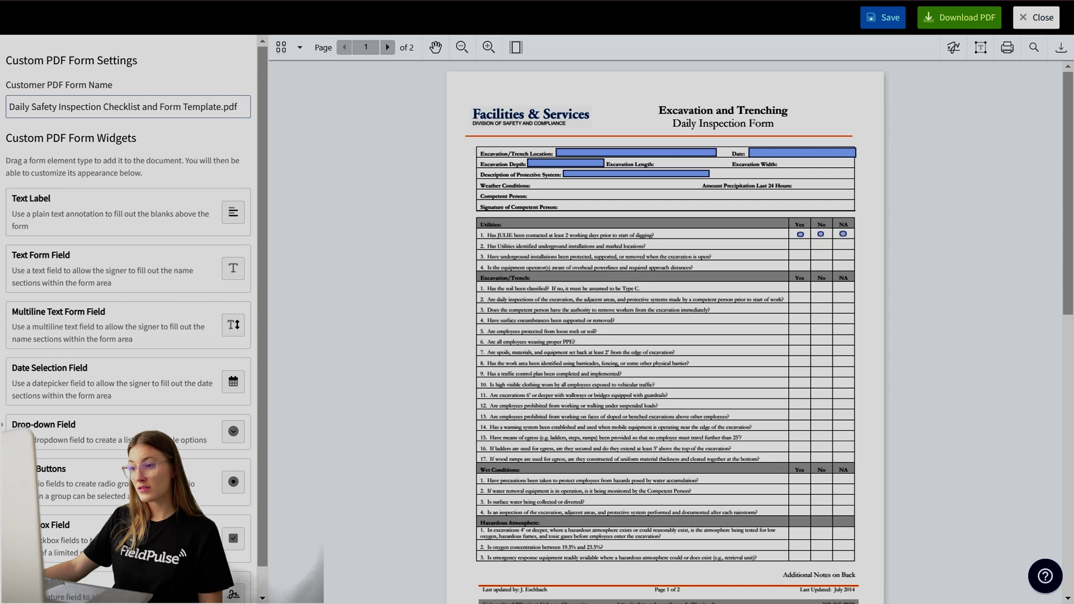
Scroll the inspection form to page 2 to show the Name & Sign signature field.
{"action": "scroll", "coordinate": [666, 330], "scroll_direction": "down", "scroll_amount": 5}
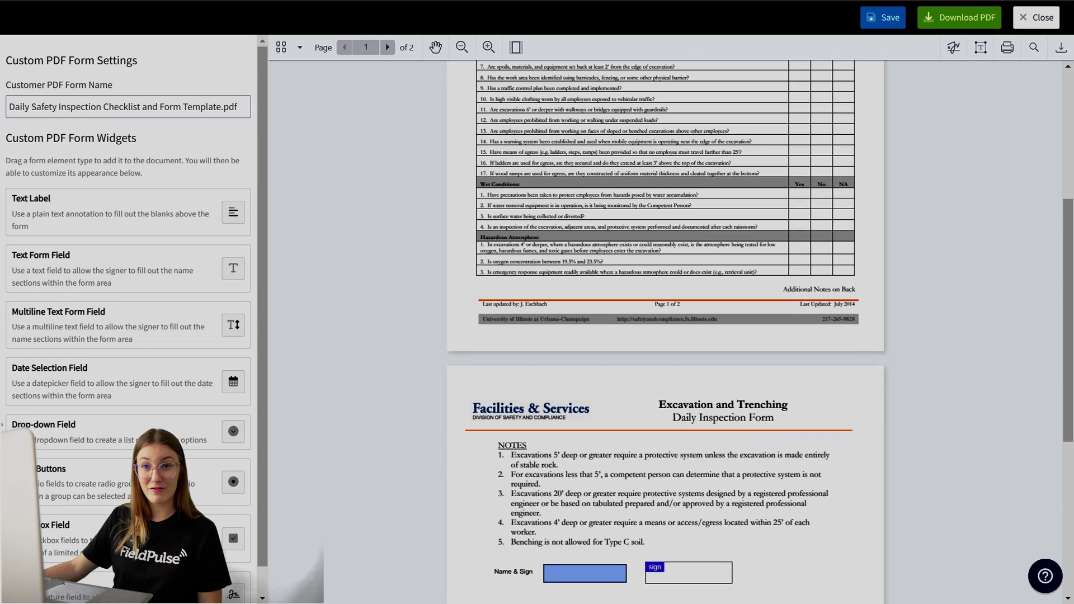
{"action": "scroll", "coordinate": [665, 330], "scroll_direction": "down", "scroll_amount": 3}
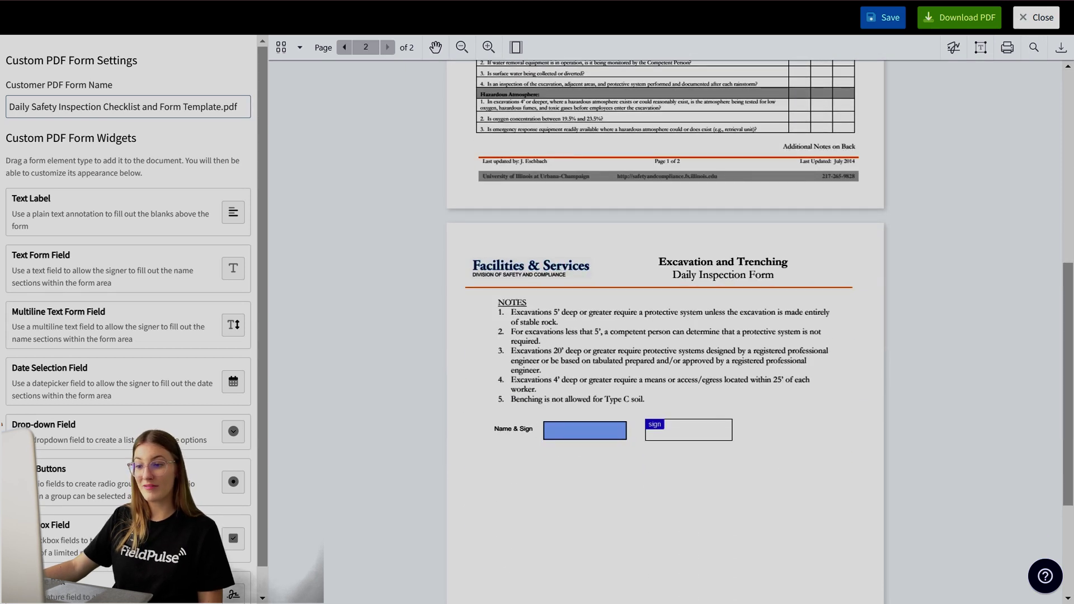